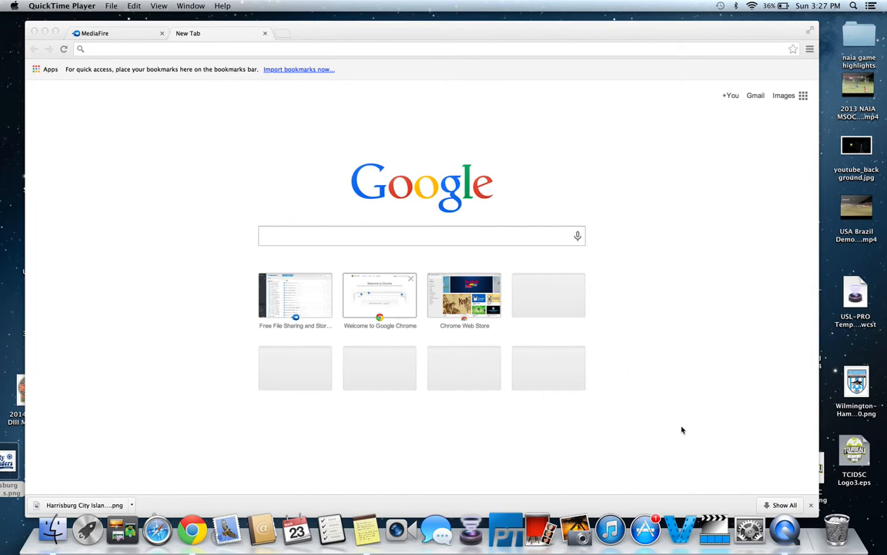
left_click(344, 50)
type("www.")
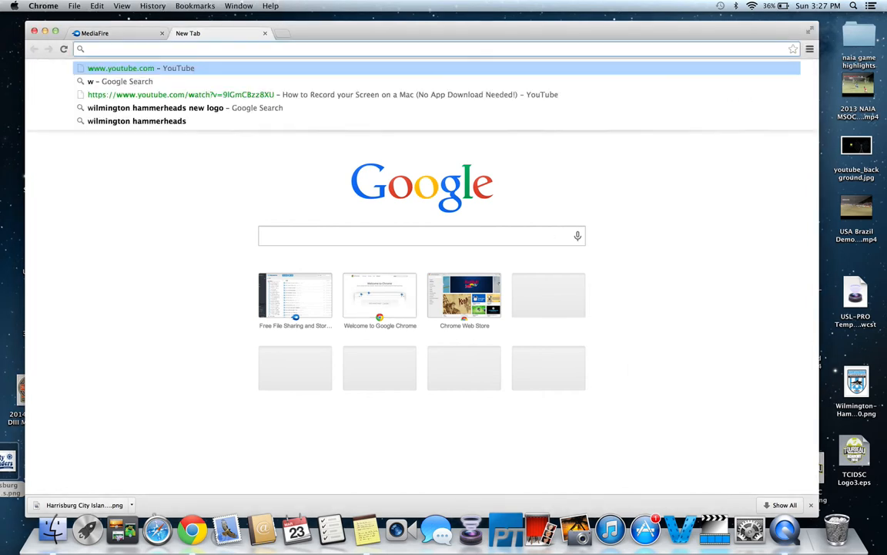
key("Return")
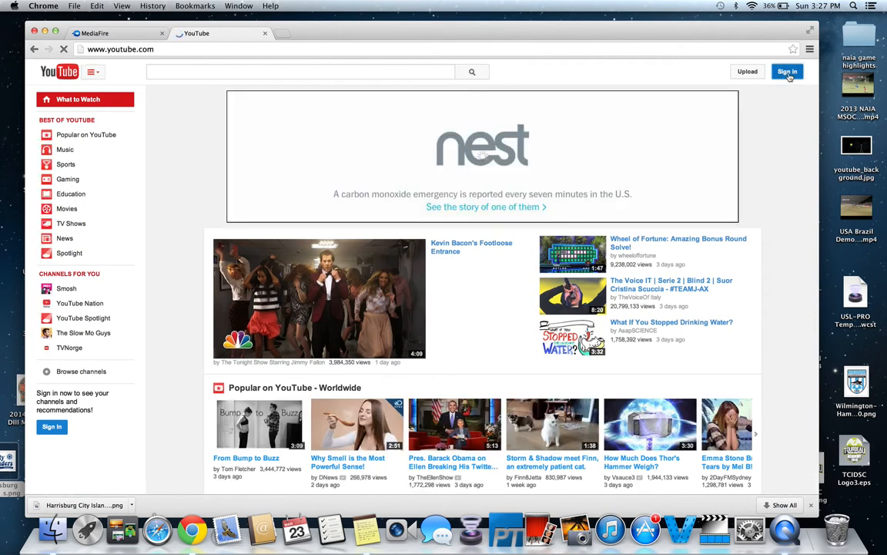
left_click(788, 74)
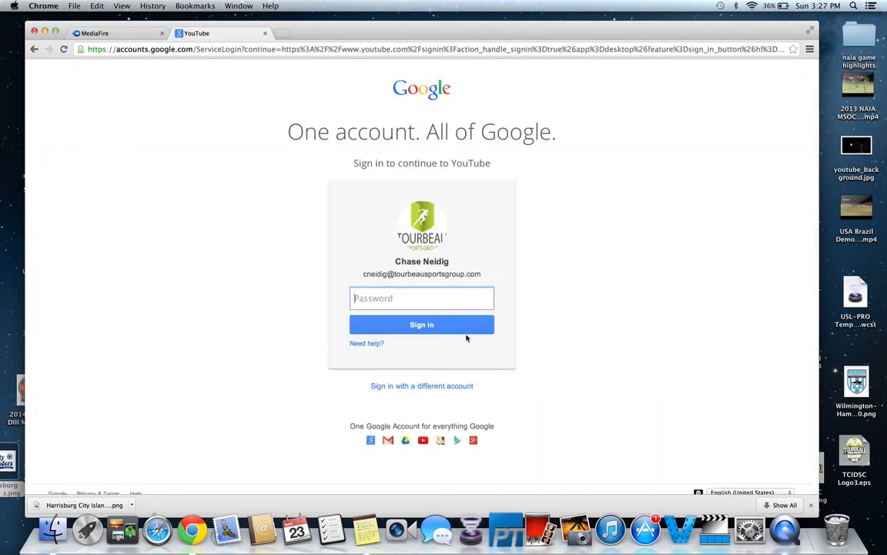
left_click(423, 387)
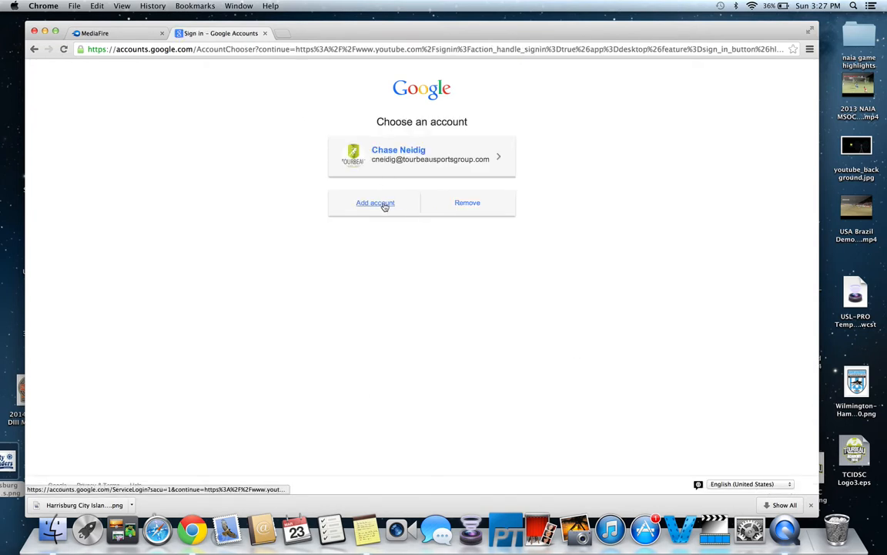
left_click(382, 205)
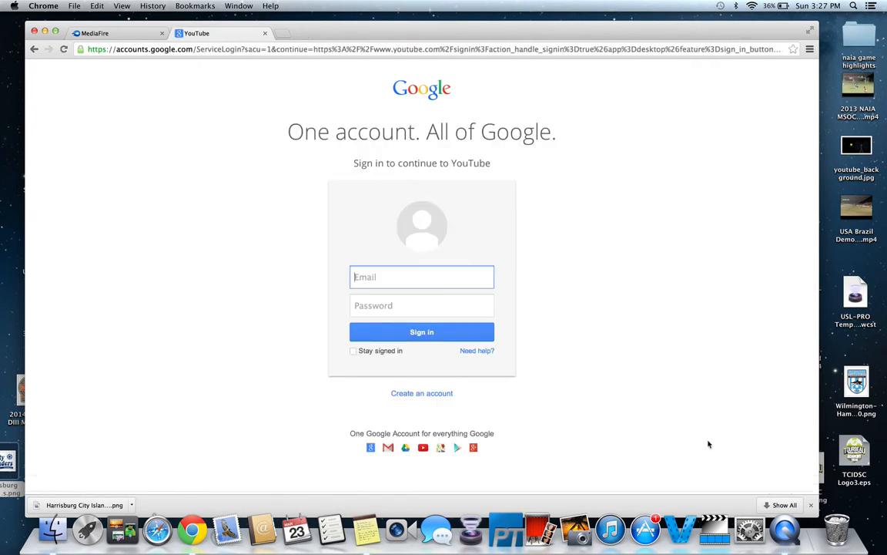
Copy the account's e-mail address from the saved note in Notes and paste it into the Google sign-in form's Email field
left_click(366, 533)
left_click(675, 131)
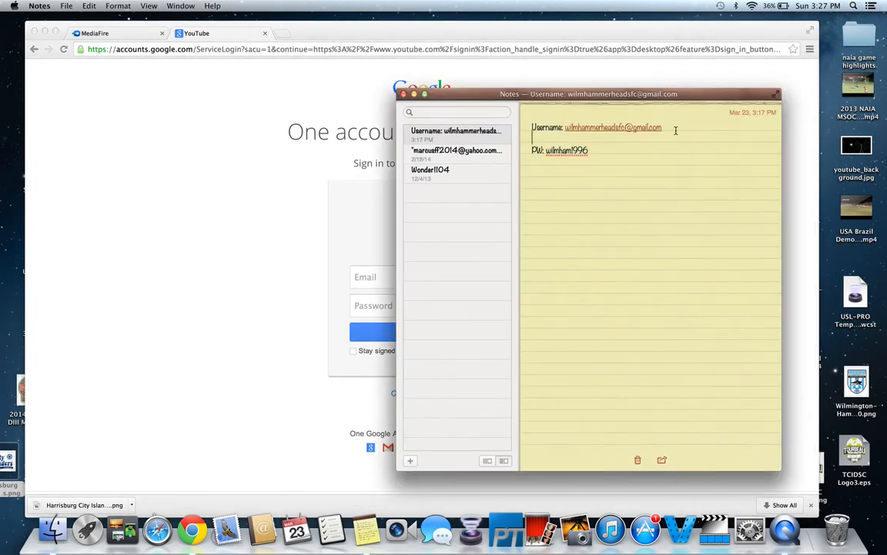
left_click_drag(676, 130, 566, 129)
key("cmd+c")
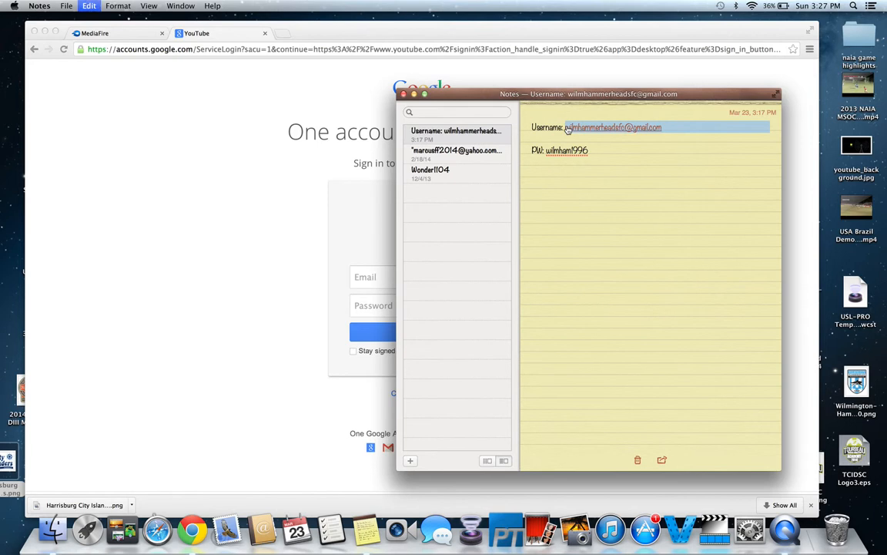
left_click(362, 278)
key("super+v")
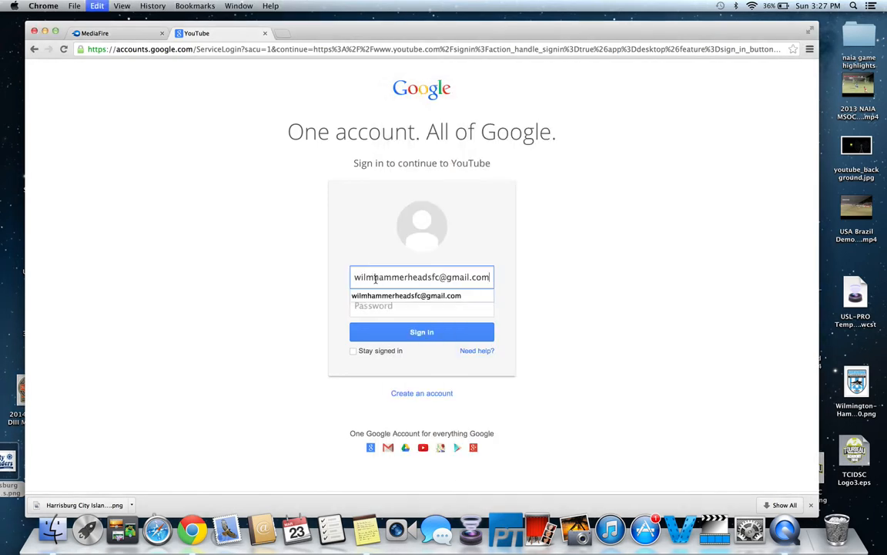
Copy the account password from the saved note into the sign-in form's Password field and sign in
left_click(410, 305)
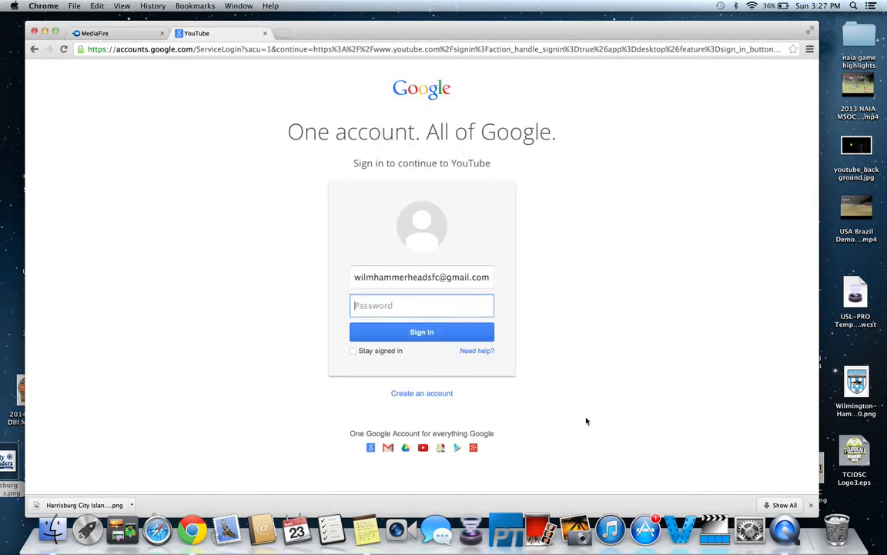
left_click(366, 528)
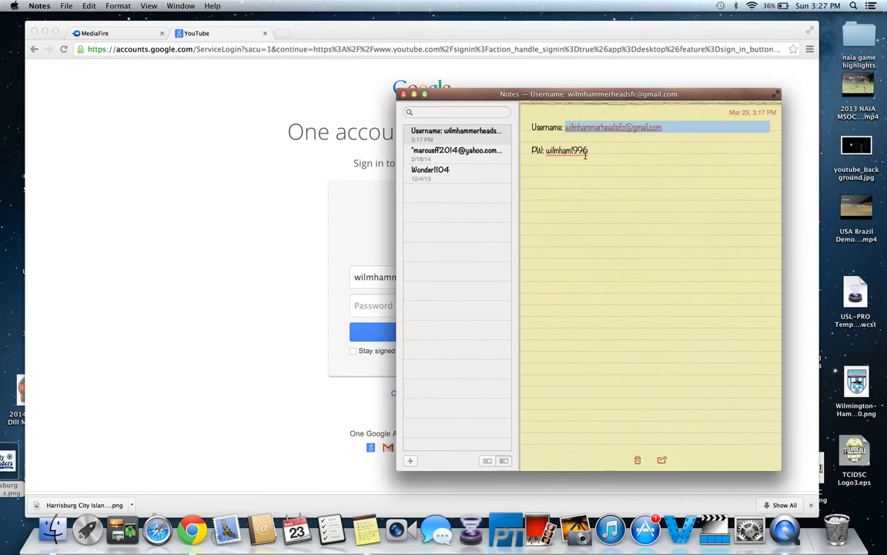
left_click_drag(587, 152, 546, 150)
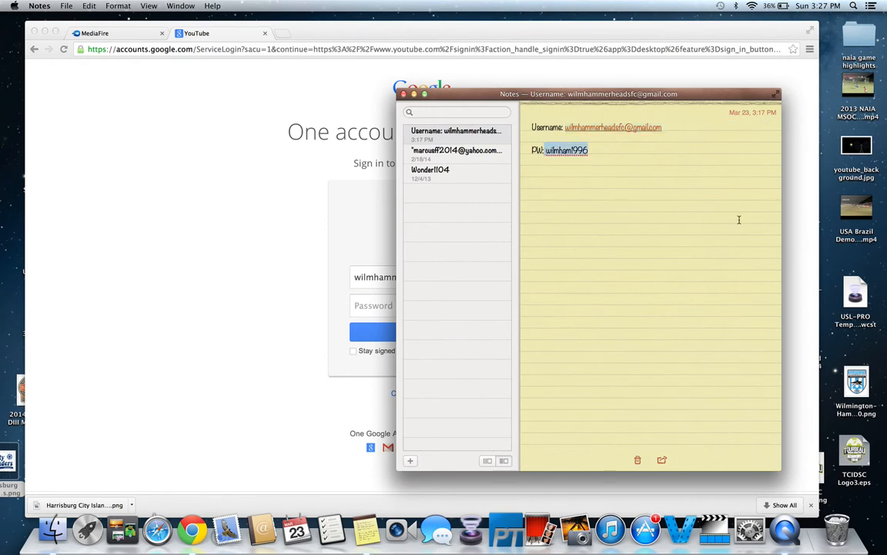
left_click(371, 305)
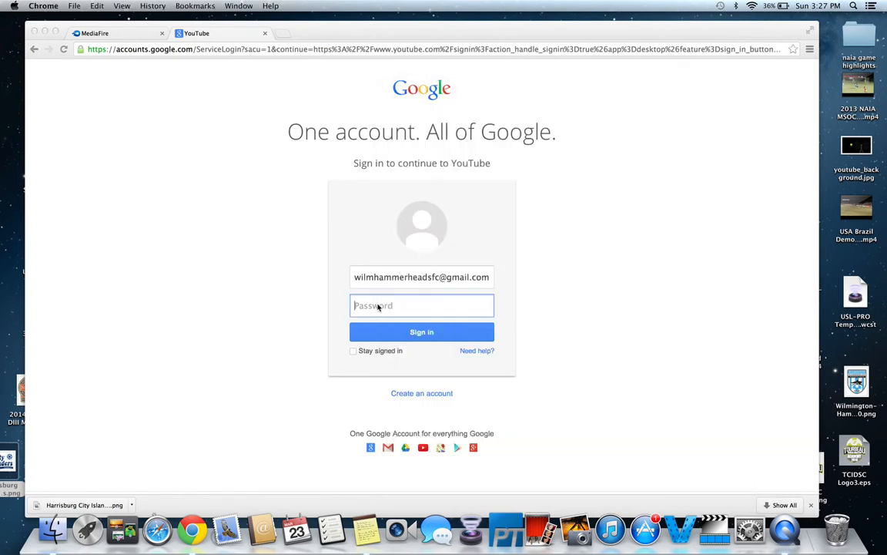
key("super+v")
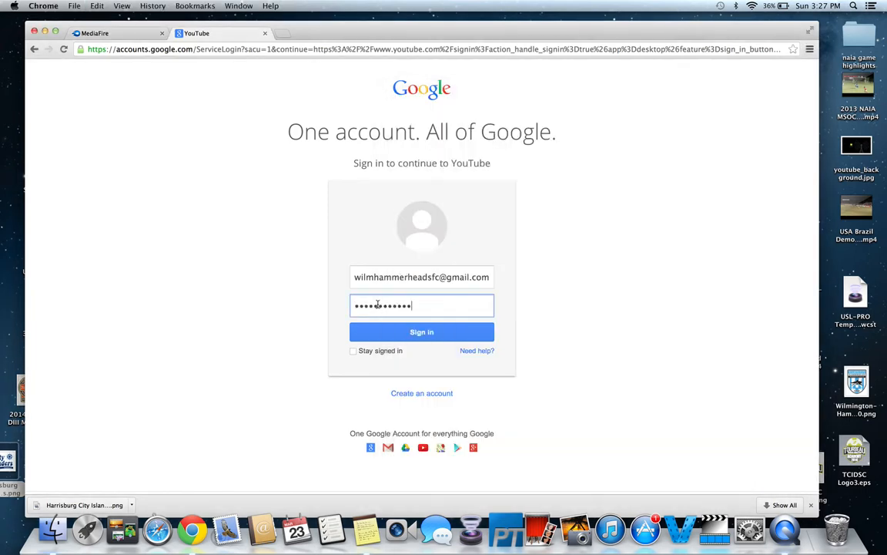
left_click(424, 333)
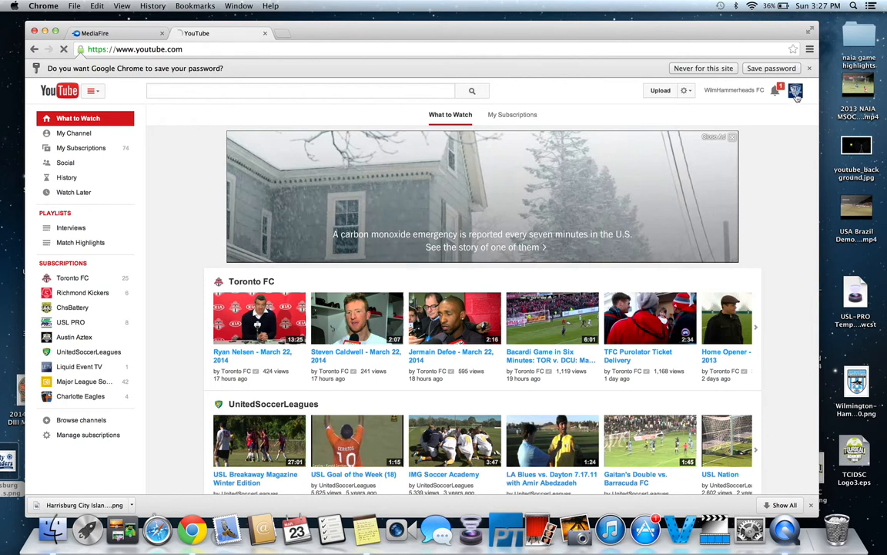
Open the Live Events list in the account's Video Manager
left_click(796, 91)
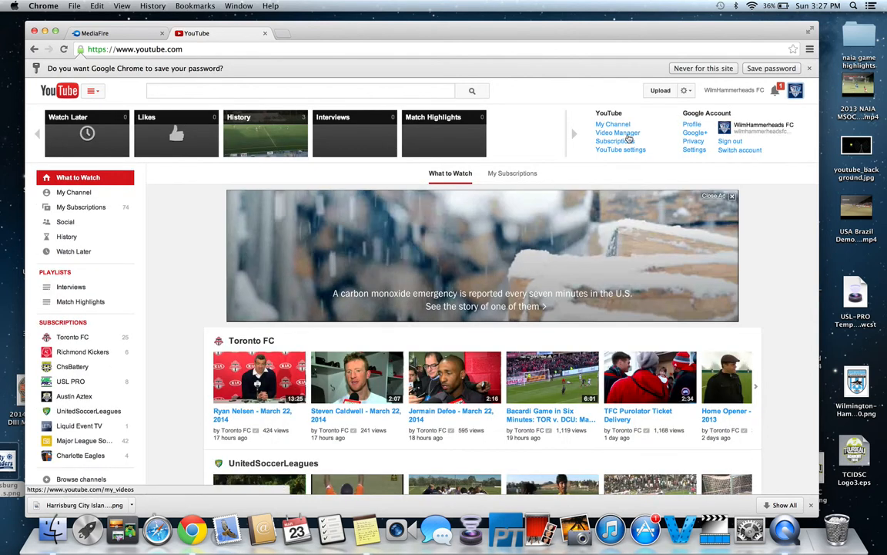
left_click(629, 135)
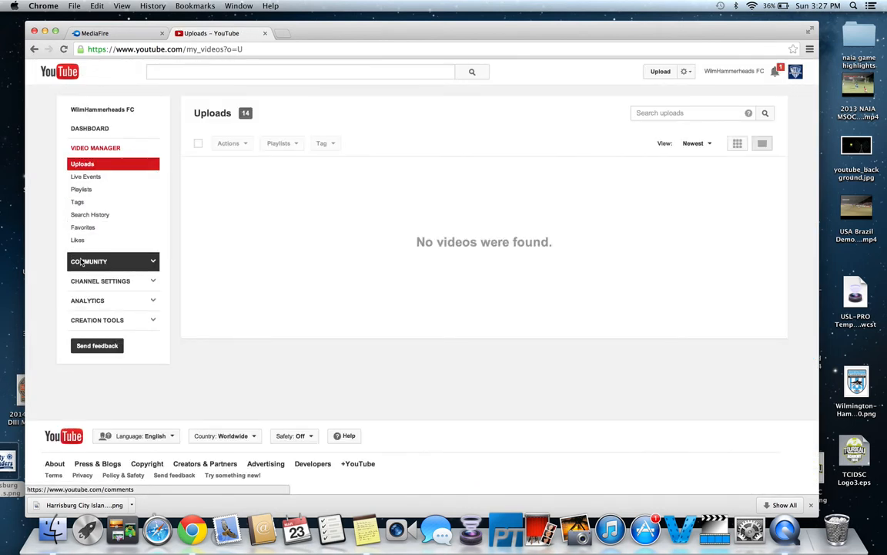
left_click(96, 182)
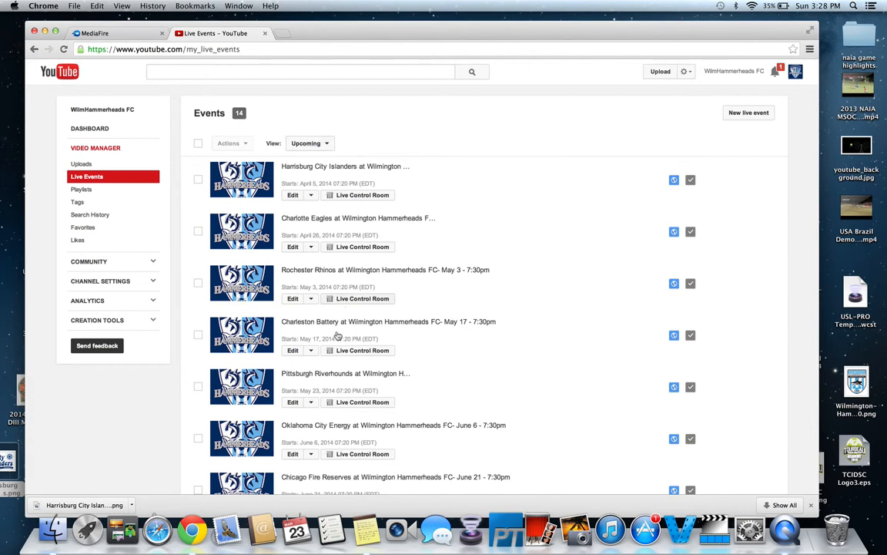
Check the live events filtered by Completed and Live now, ending on the Upcoming view
left_click(325, 146)
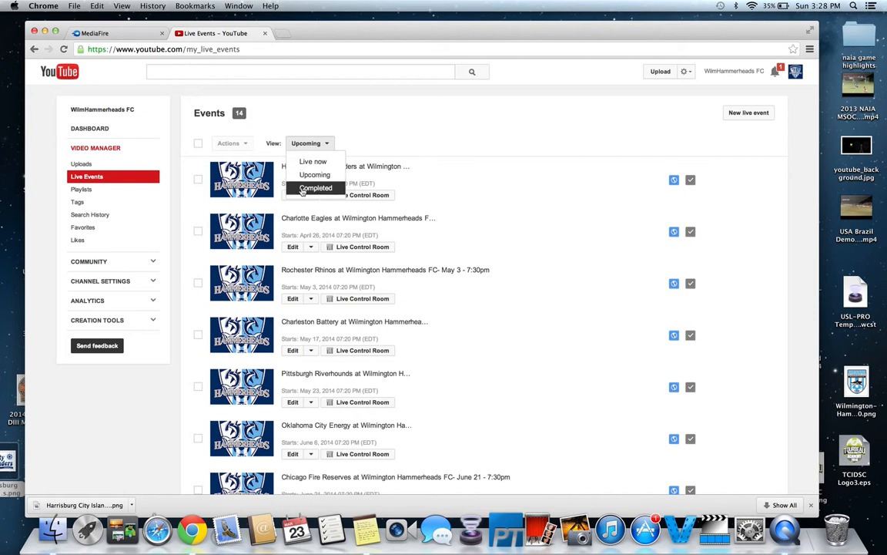
left_click(333, 189)
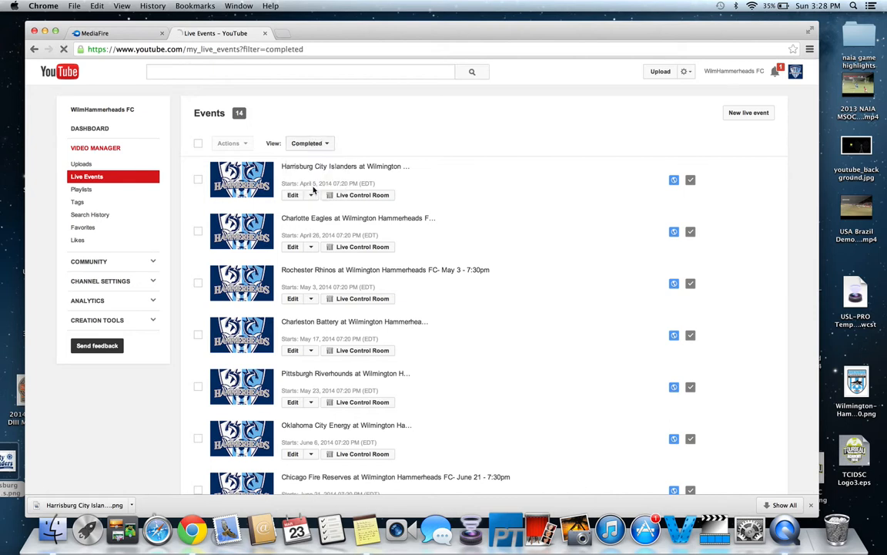
left_click(307, 144)
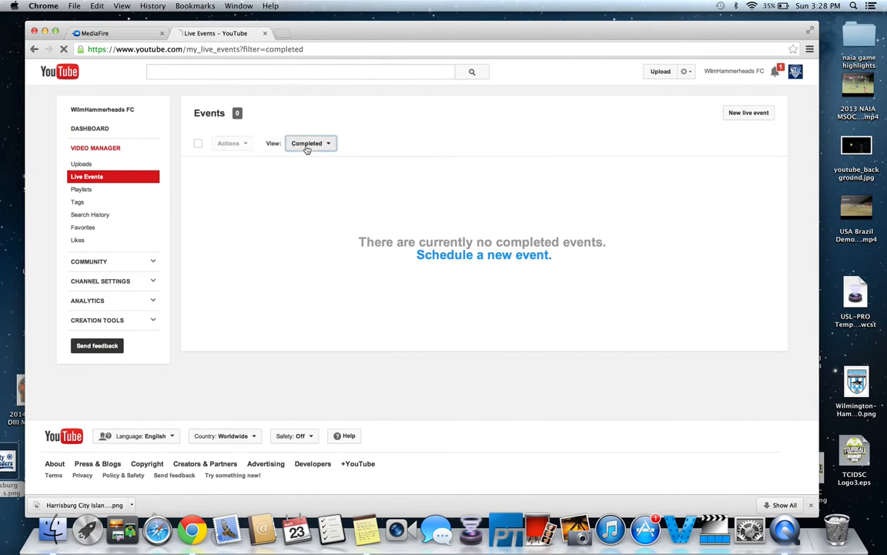
left_click(310, 161)
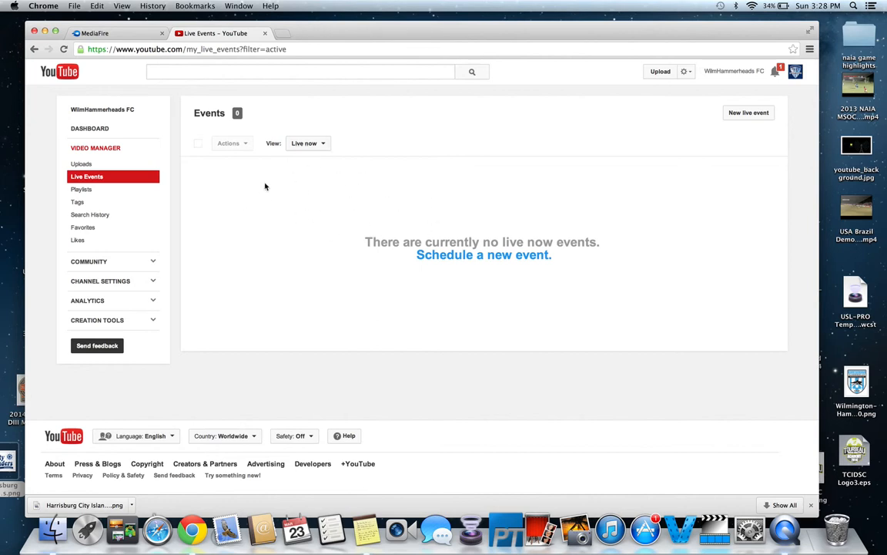
left_click(322, 147)
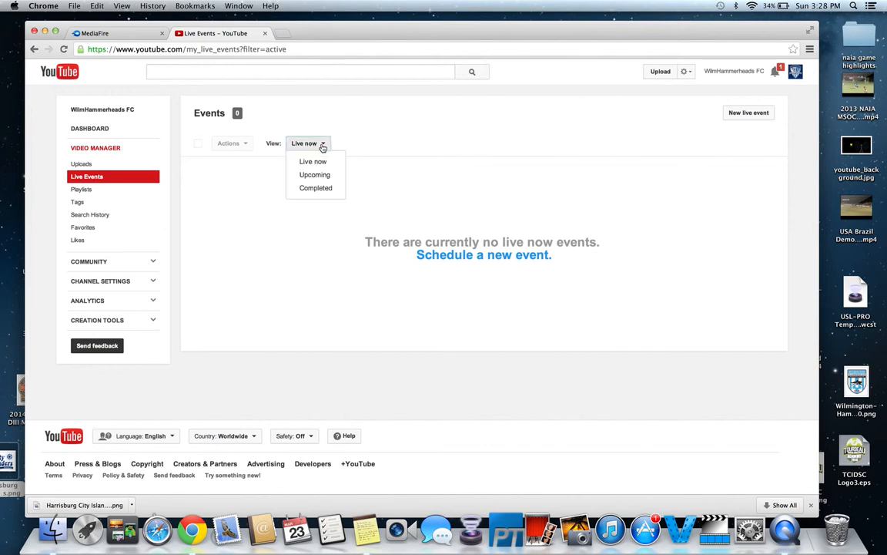
left_click(317, 175)
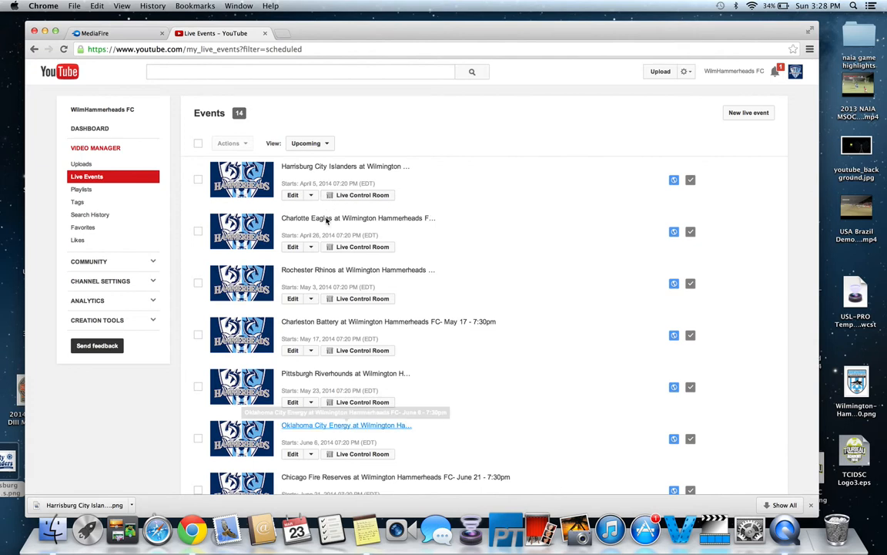
Start a new live event and title it "Test Stream"
left_click(740, 116)
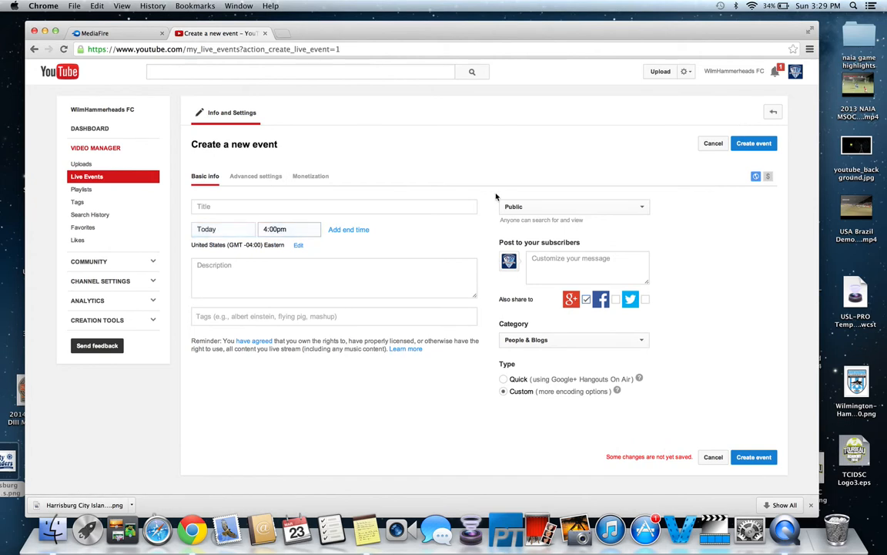
left_click(445, 209)
type("T")
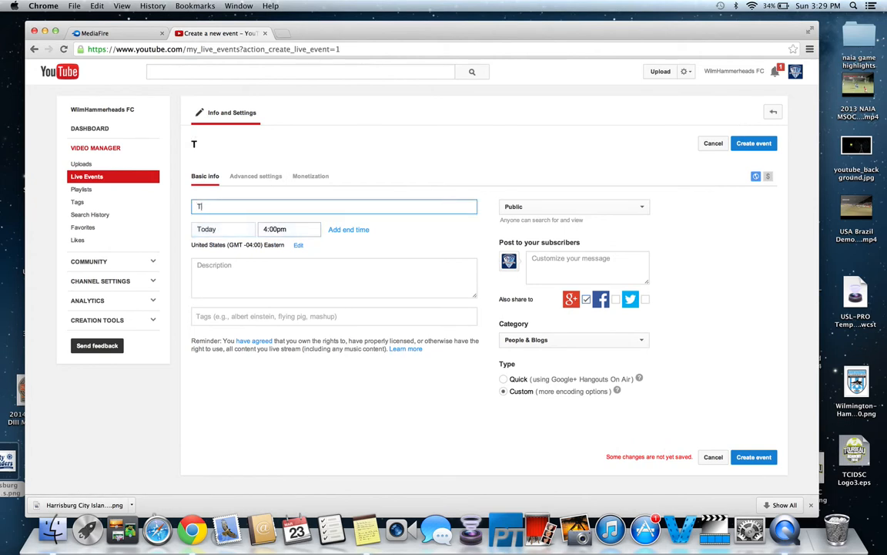
type("est Stre")
key("BackSpace")
key("BackSpace")
type("tream")
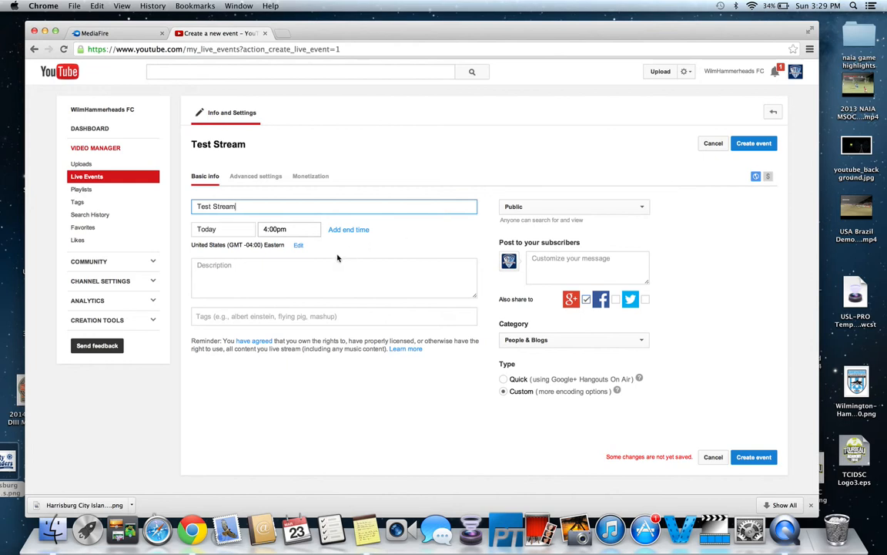
Schedule the event for today, March 23, 2014, with a start time of 3:50pm
left_click(232, 233)
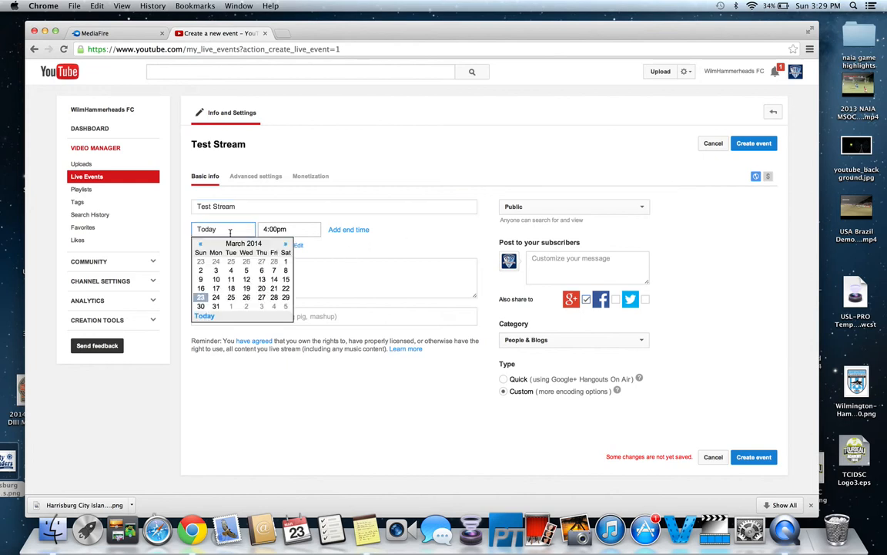
left_click(204, 298)
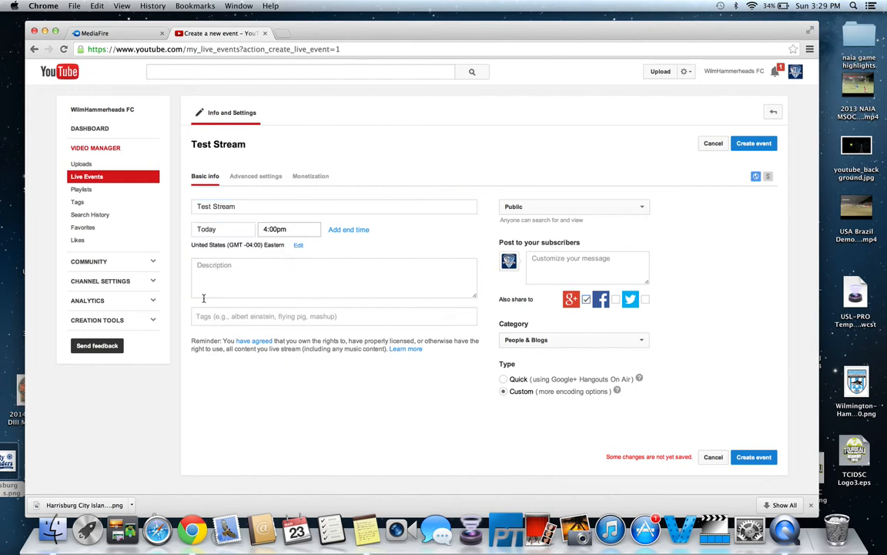
left_click(270, 230)
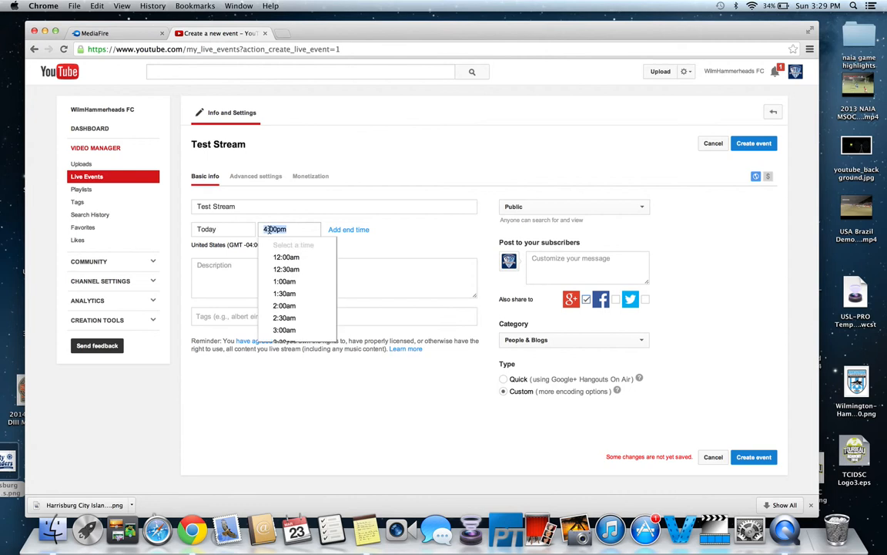
left_click(288, 229)
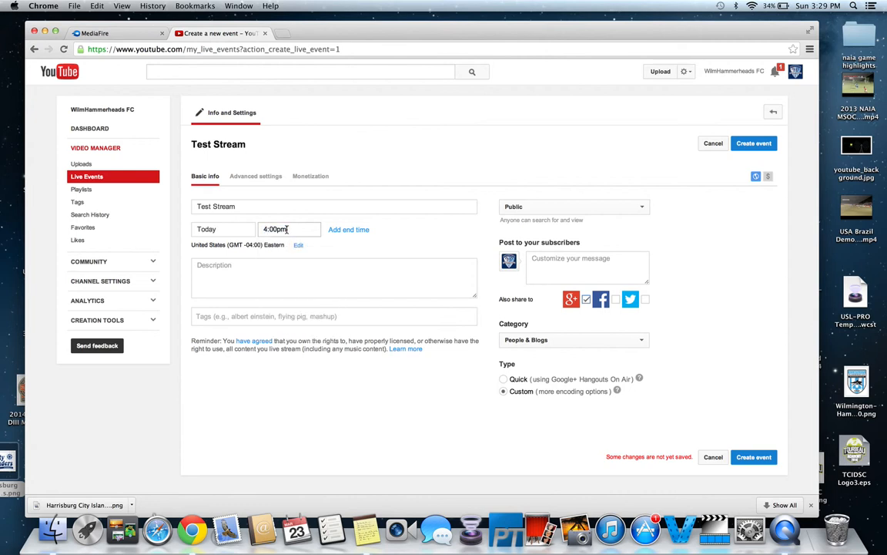
key("BackSpace")
key("BackSpace")
type("3:")
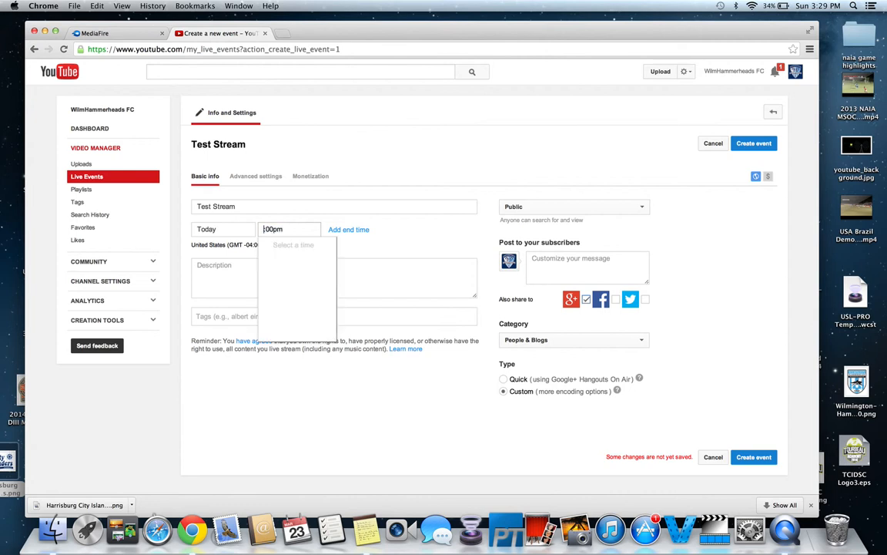
key("Delete")
type("5")
left_click(420, 227)
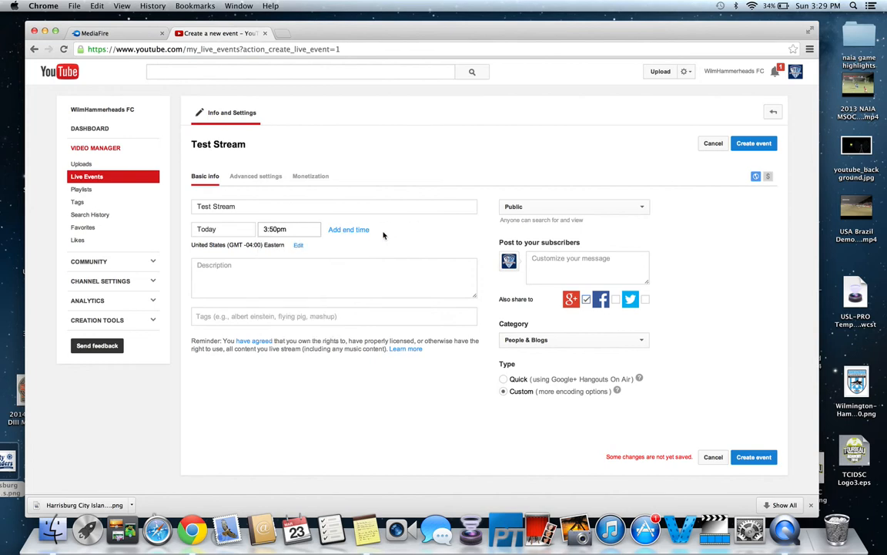
Review the event's description field and its privacy options, leaving the setting on Public
left_click(346, 282)
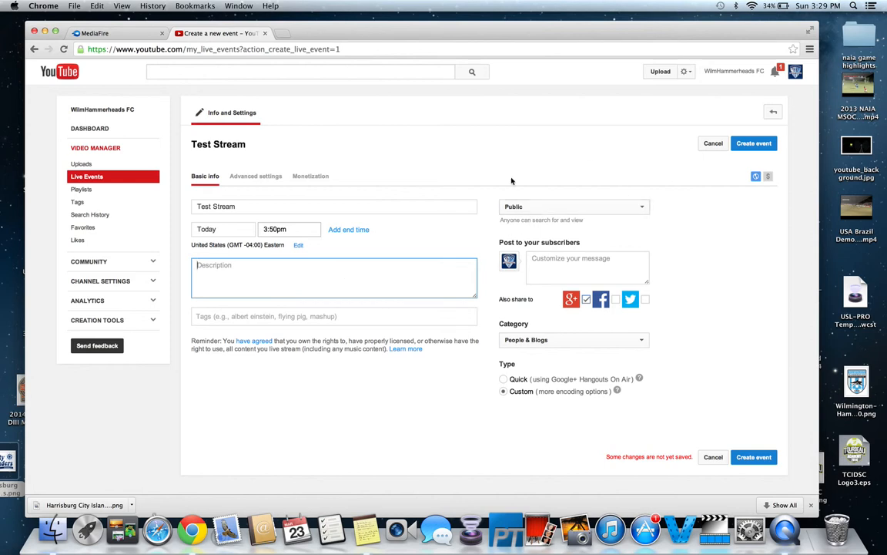
left_click(536, 207)
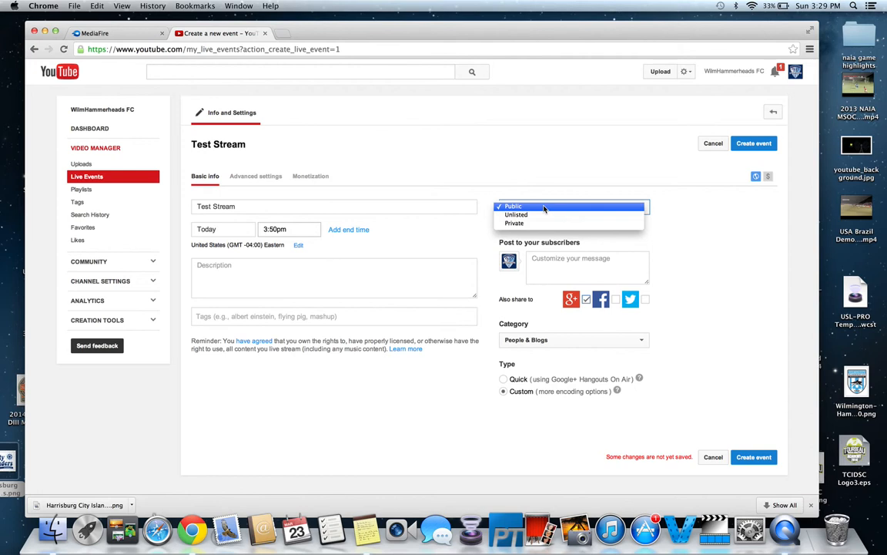
left_click(714, 274)
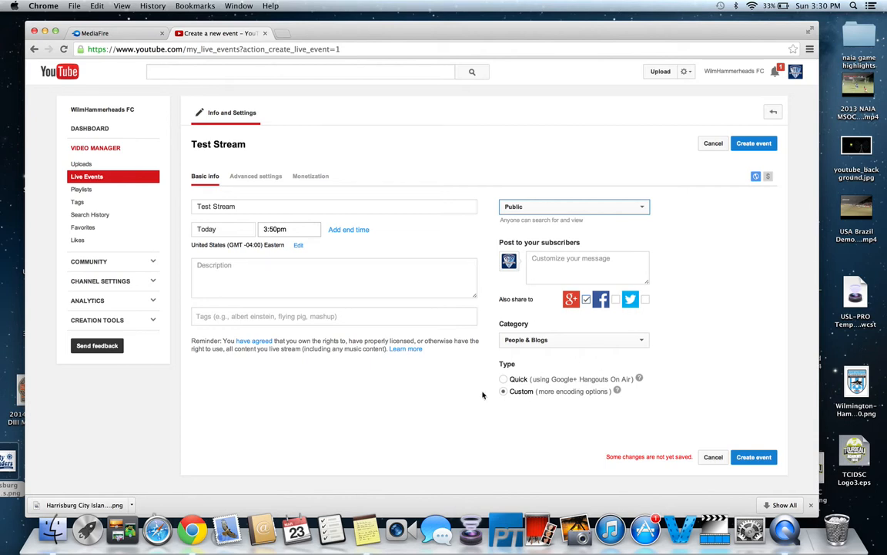
Create the event and set its basic ingestion bitrate to 1500 Kbps - 4000 Kbps (720p)
left_click(754, 458)
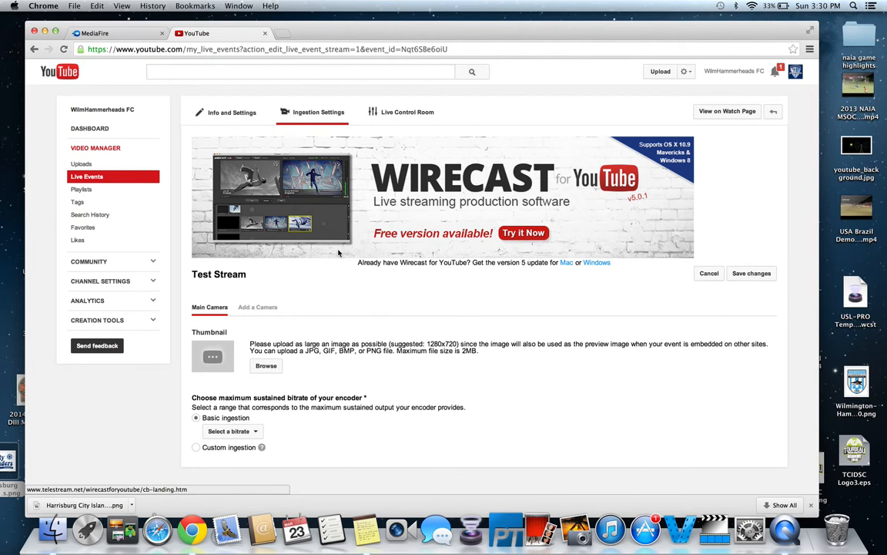
scroll(229, 223, "down", 3)
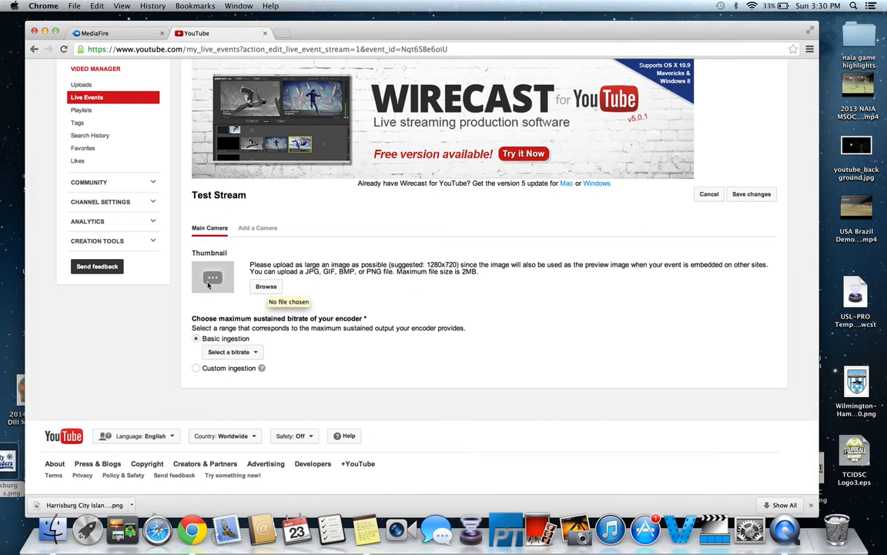
left_click(245, 352)
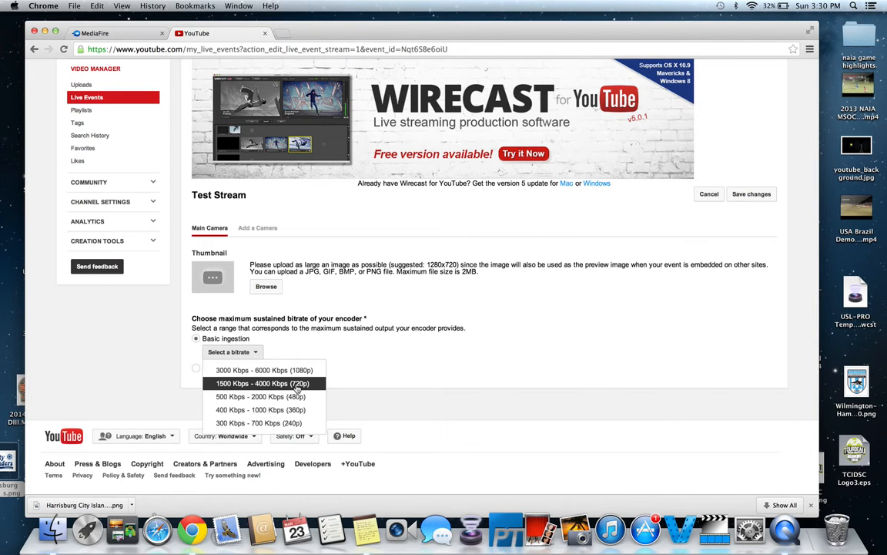
left_click(298, 388)
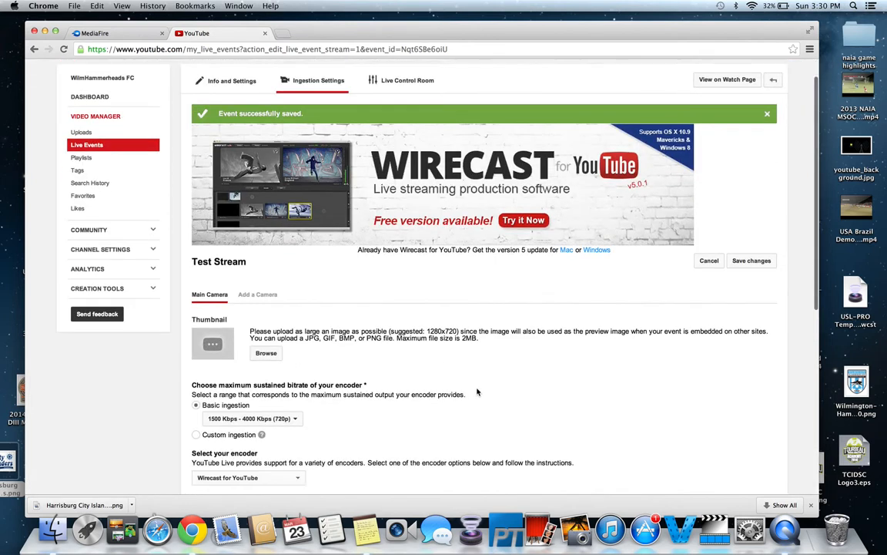
Choose Wirecast for YouTube as the event's encoder
scroll(477, 392, "down", 5)
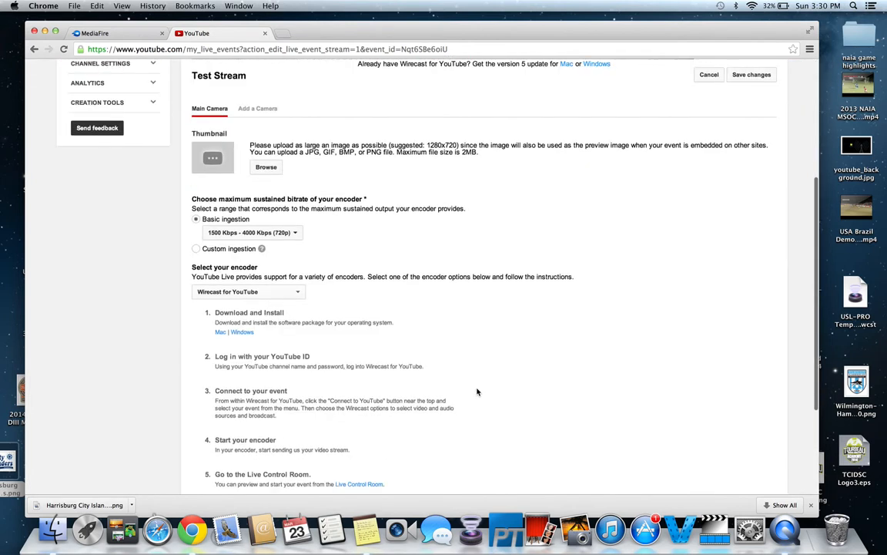
left_click(299, 293)
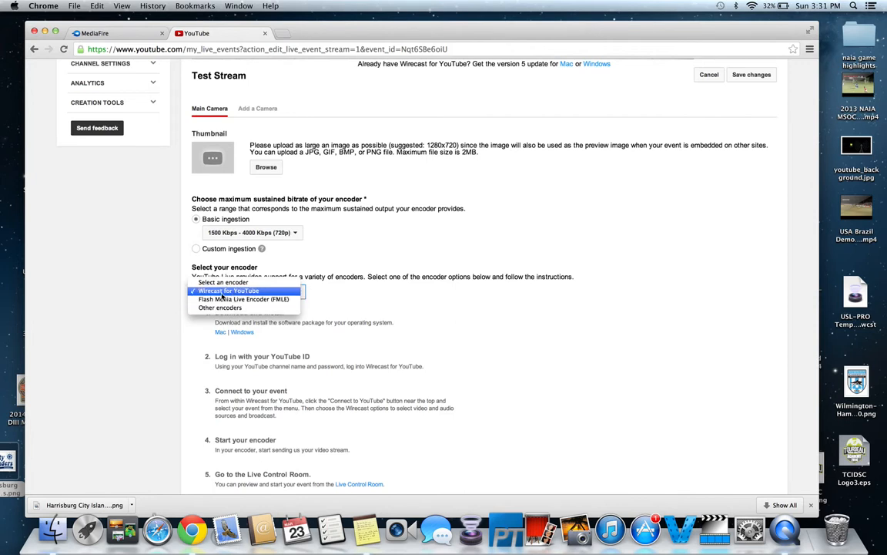
left_click(221, 293)
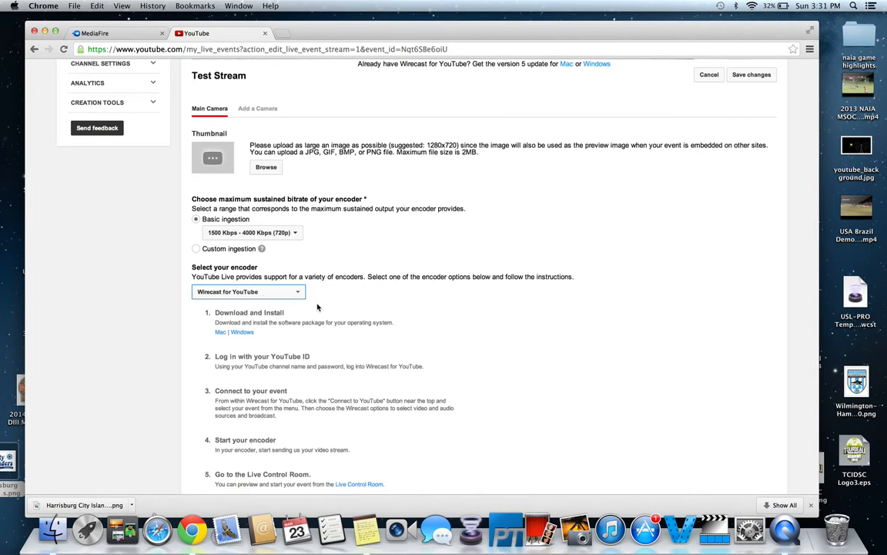
Review the encoder instructions, save the ingestion settings and return to the live events list
scroll(313, 300, "down", 3)
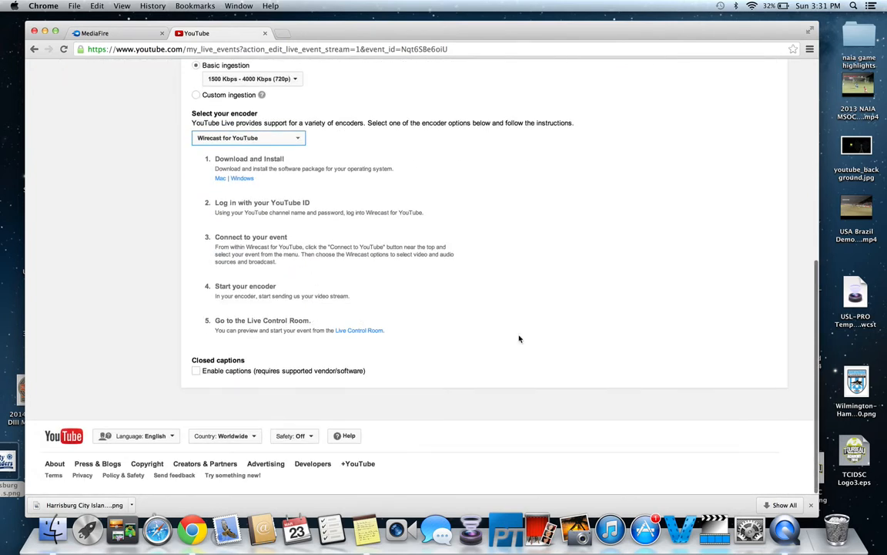
scroll(519, 337, "up", 5)
left_click(751, 180)
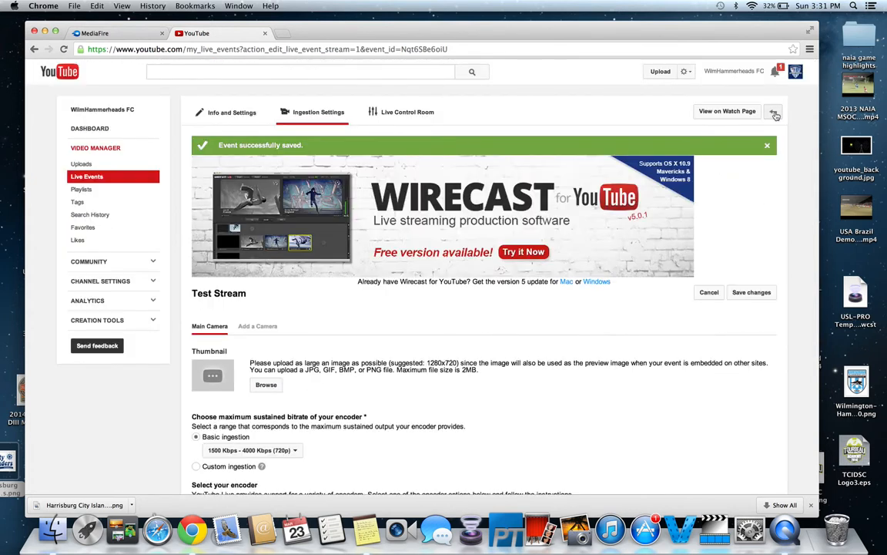
left_click(775, 114)
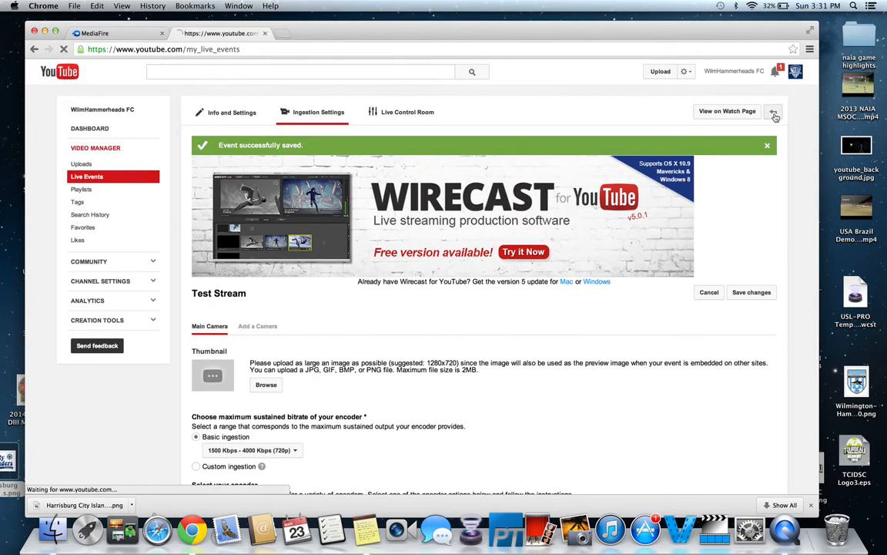